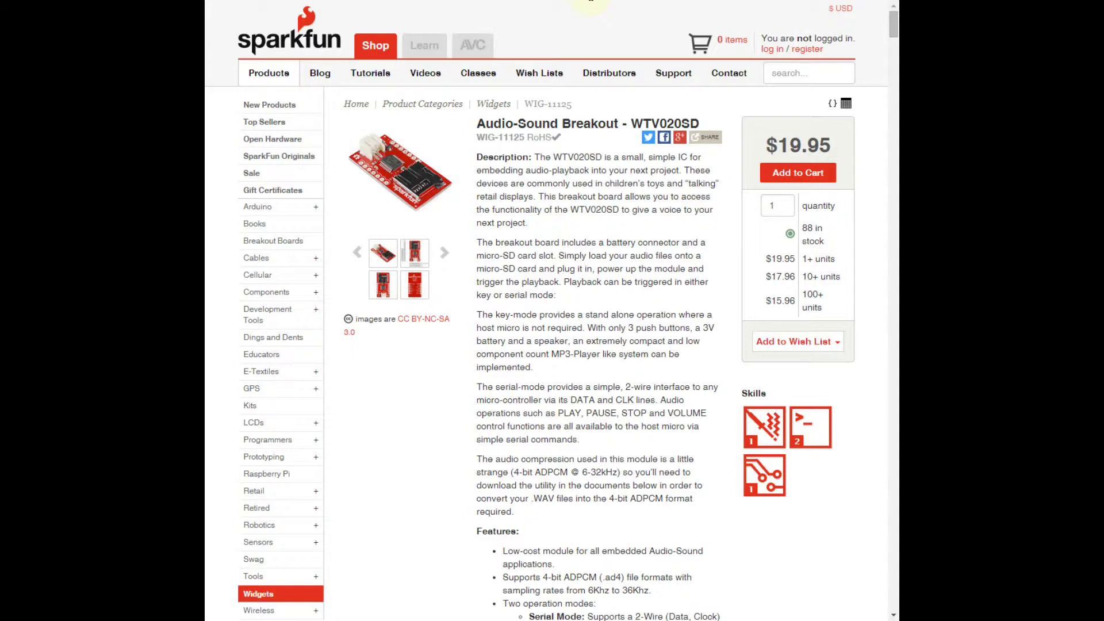
# Download the Audio Converter Utility from the Documents section of the WTV020SD Audio-Sound Breakout product page
pyautogui.moveTo(894, 31); pyautogui.dragTo(895, 43)
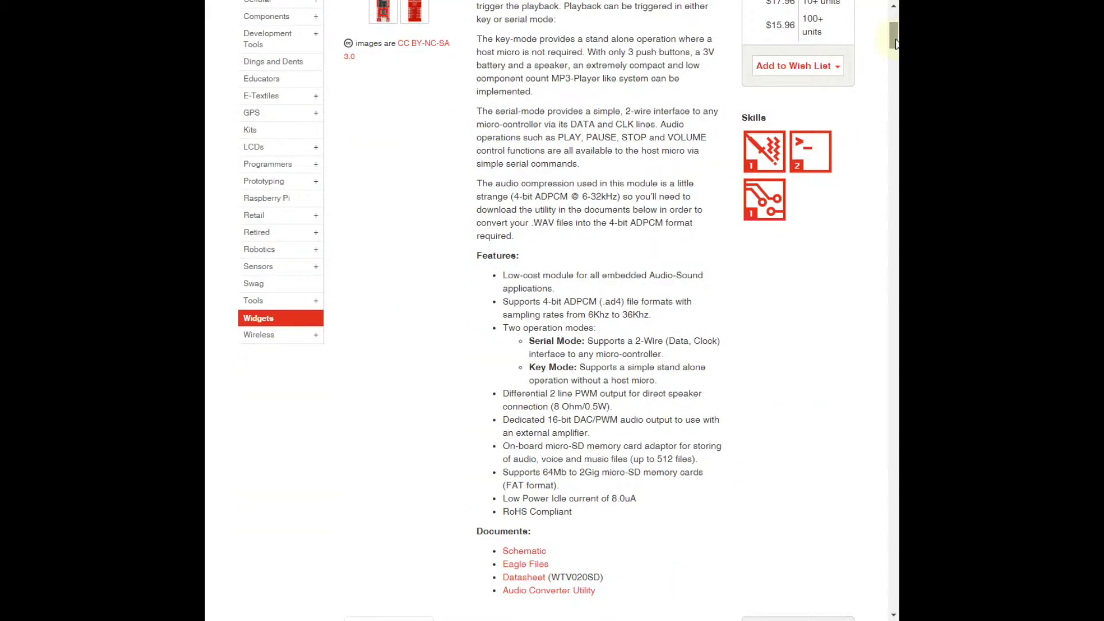
pyautogui.scroll(-3, 660, 259)
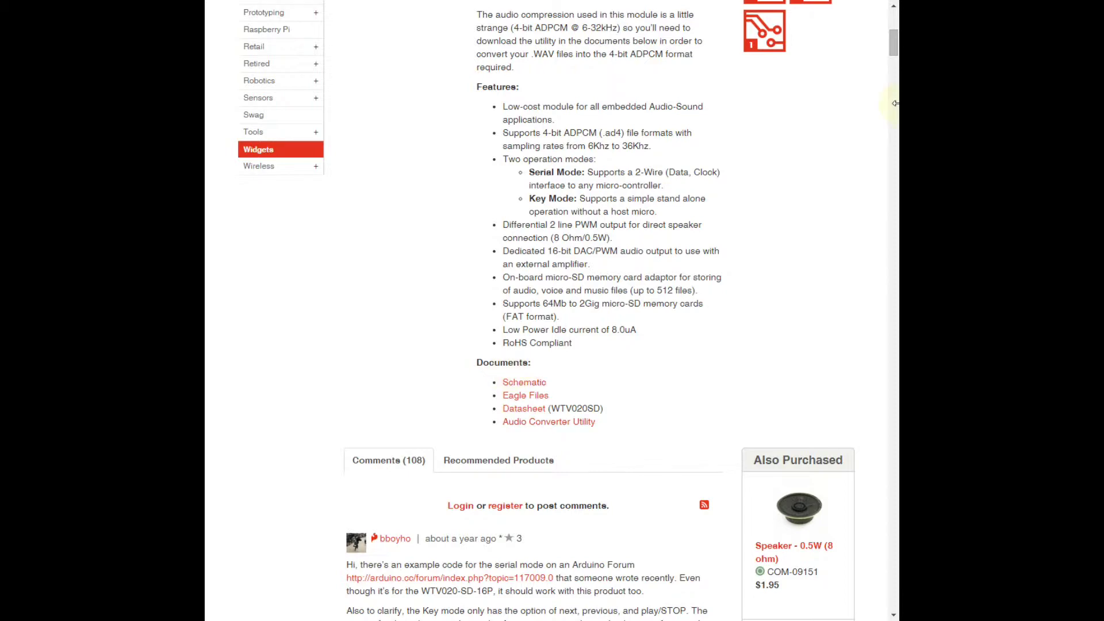
pyautogui.moveTo(893, 44); pyautogui.dragTo(893, 53)
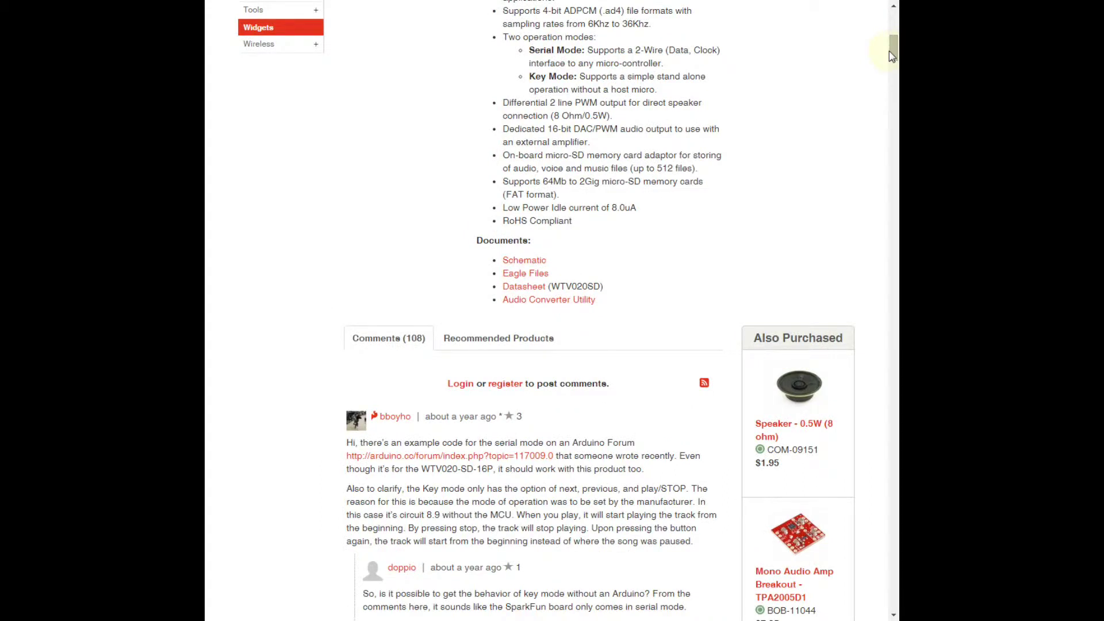
pyautogui.click(566, 309)
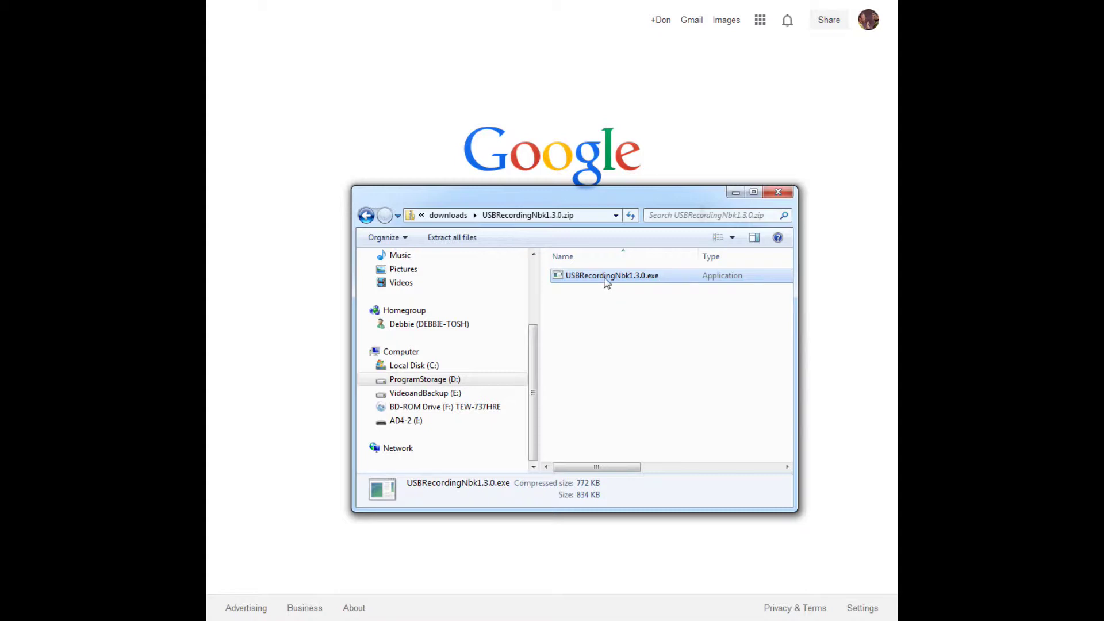
# Run USBRecordingNbk1.3.0.exe from the downloaded zip and agree to the terms of its license agreement
pyautogui.doubleClick(603, 280)
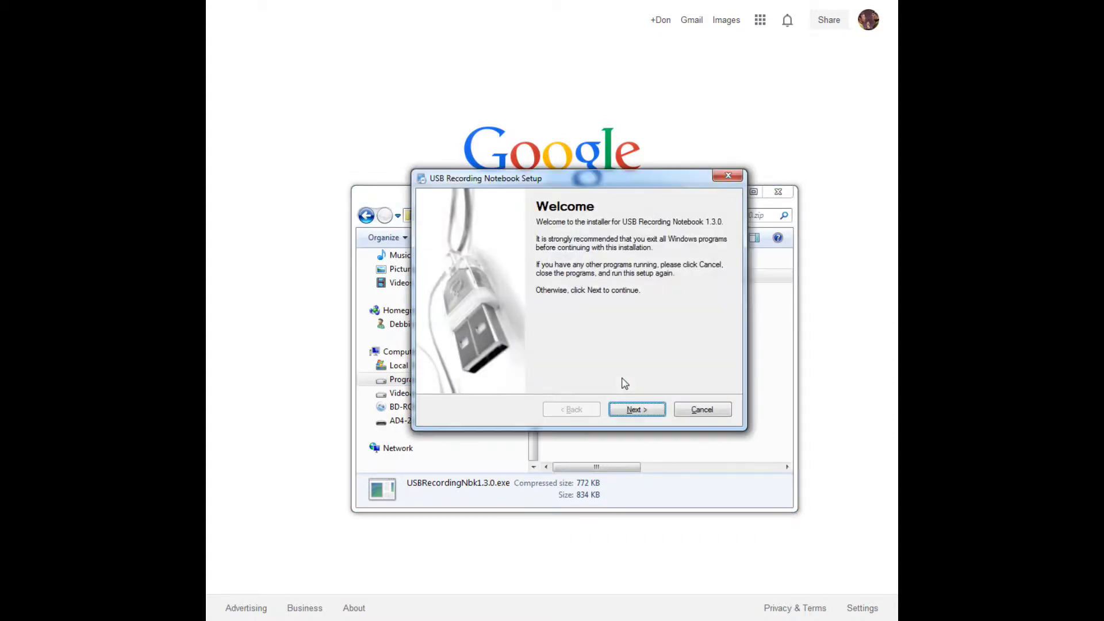
pyautogui.click(632, 410)
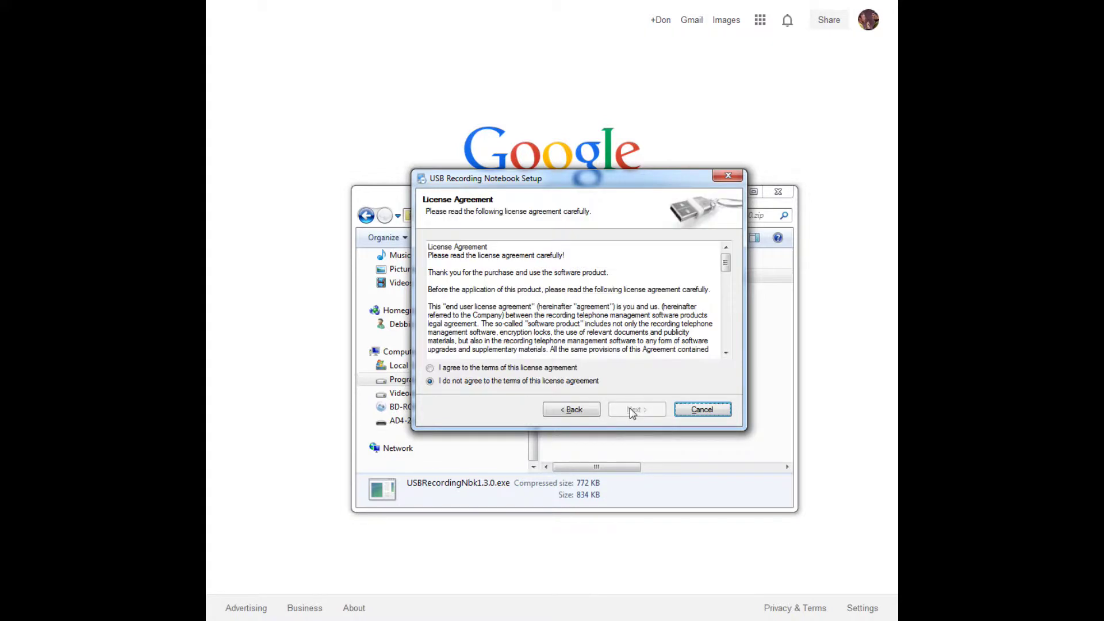
pyautogui.hotkey('alt', 'a')
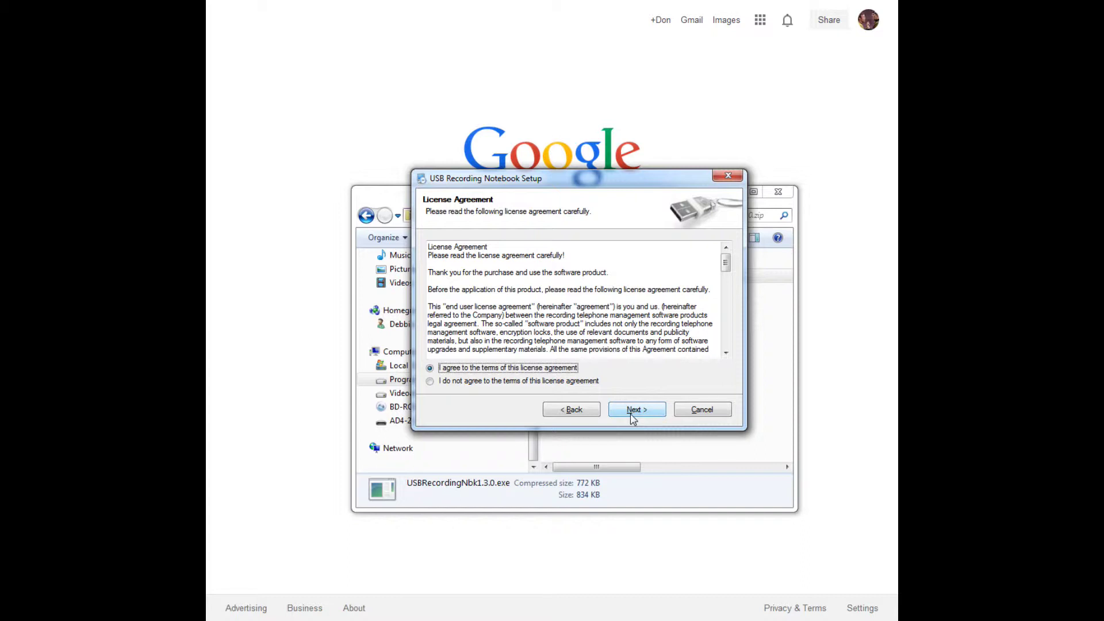
pyautogui.click(632, 417)
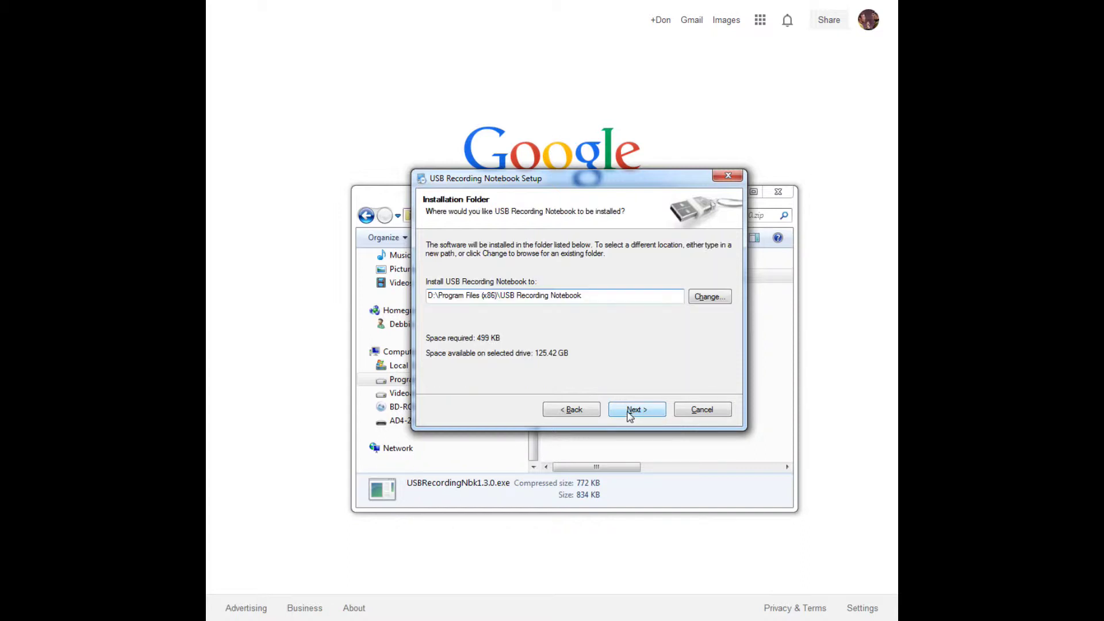
# Install USB Recording Notebook with the default installation and shortcut folders for the current user only, and close the driver setup
pyautogui.click(631, 415)
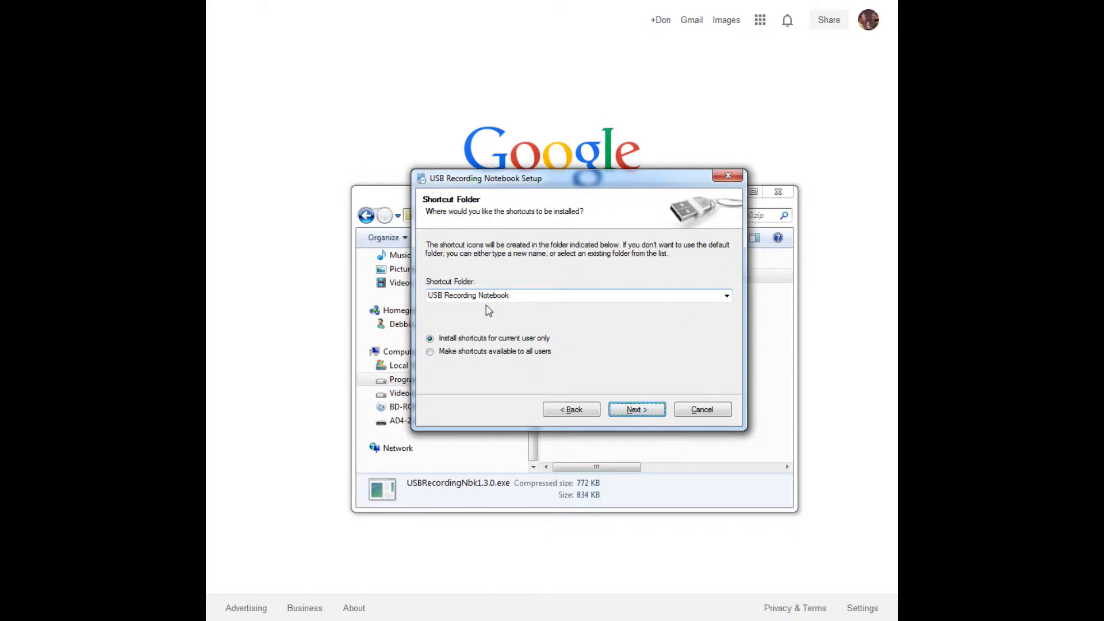
pyautogui.click(636, 409)
pyautogui.click(636, 410)
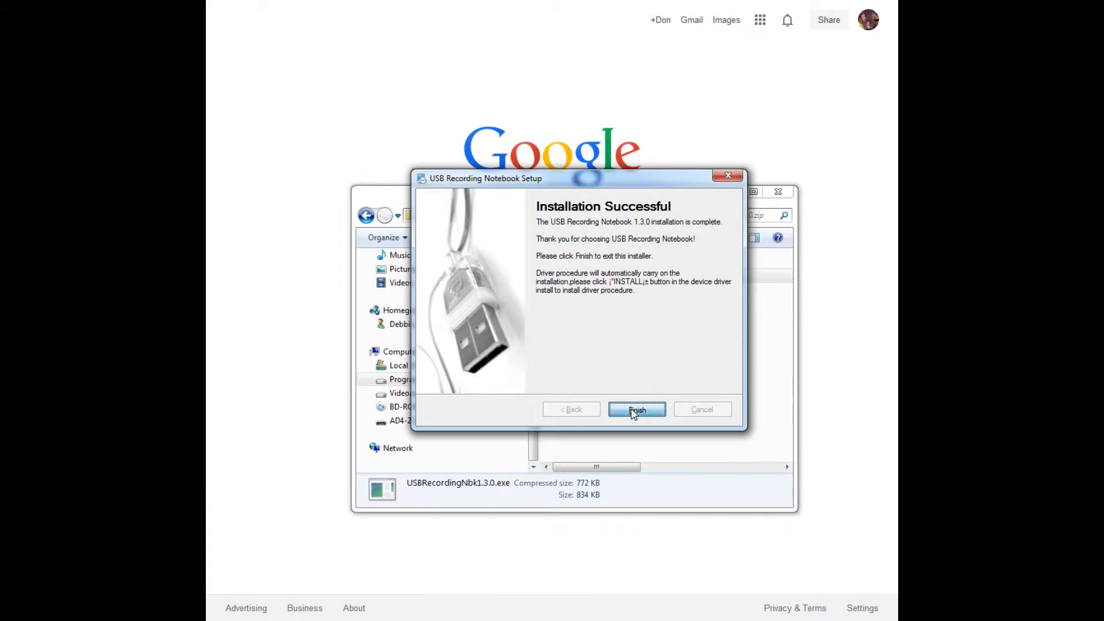
pyautogui.click(634, 410)
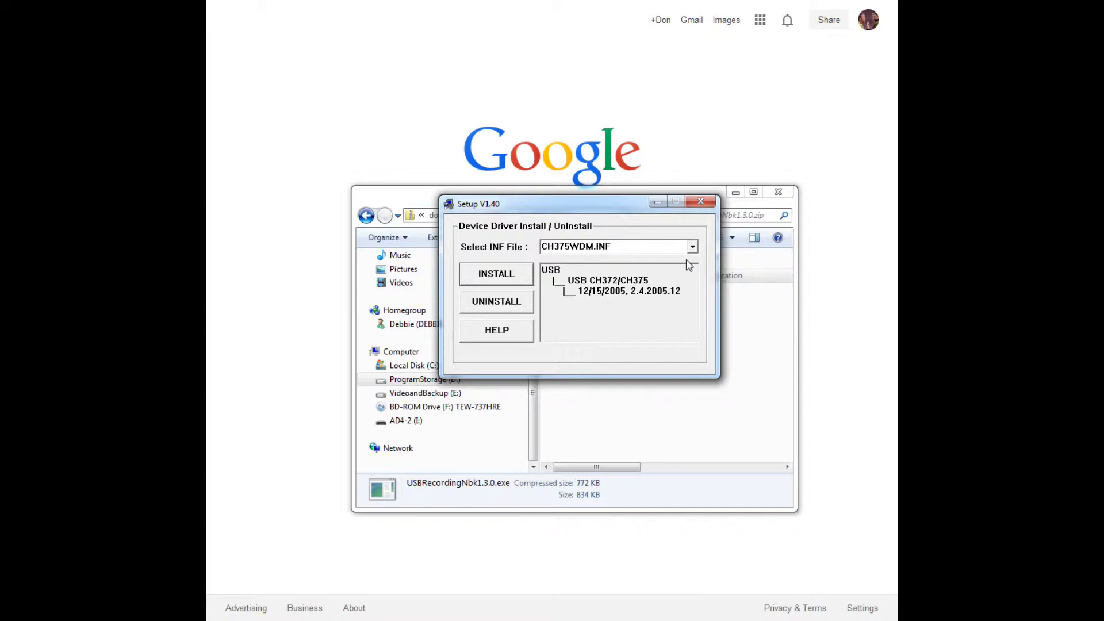
pyautogui.click(700, 202)
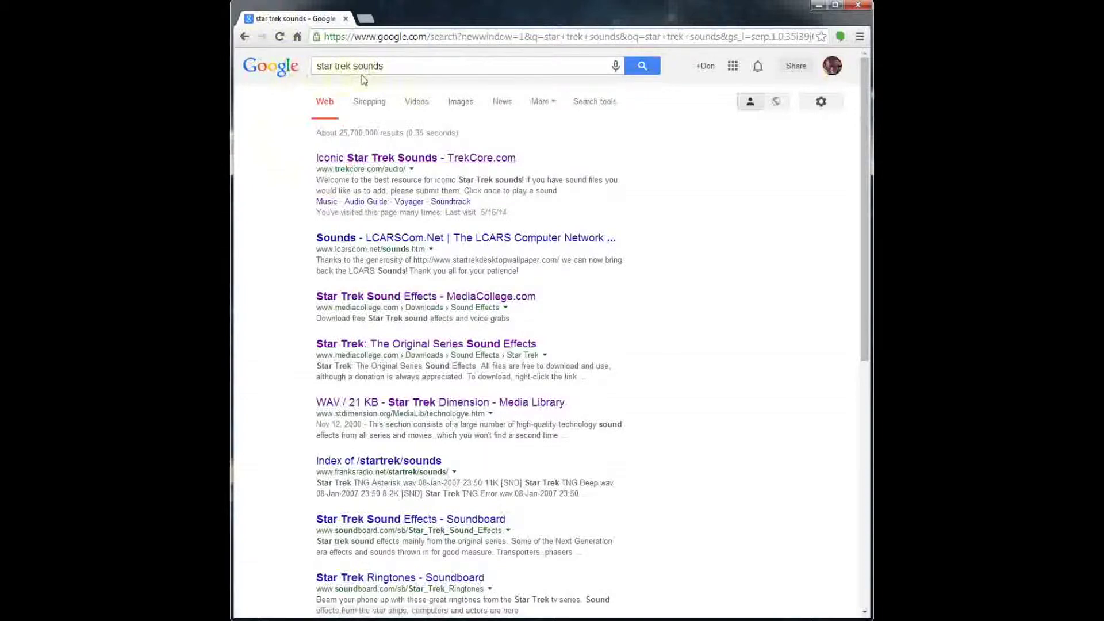
# Open TrekCore's iconic Star Trek sounds page and save the TNG-era Alarm 1 sound as alarm01.mp3 in D:\downloads\TOSTrek
pyautogui.click(351, 161)
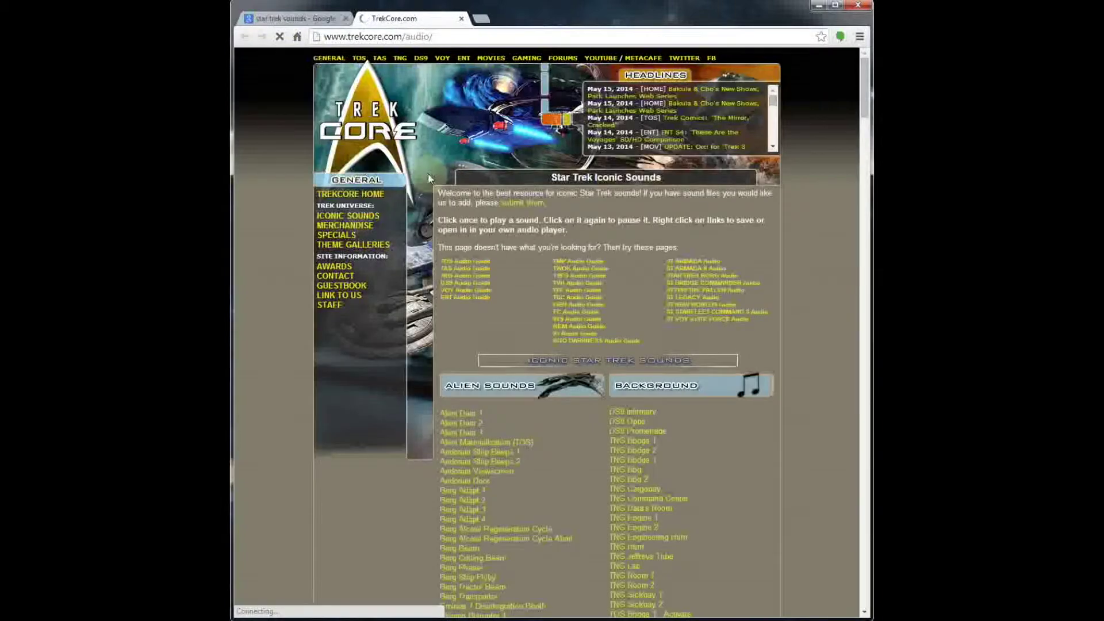
pyautogui.moveTo(864, 102); pyautogui.dragTo(864, 216)
pyautogui.scroll(1, 592, 336)
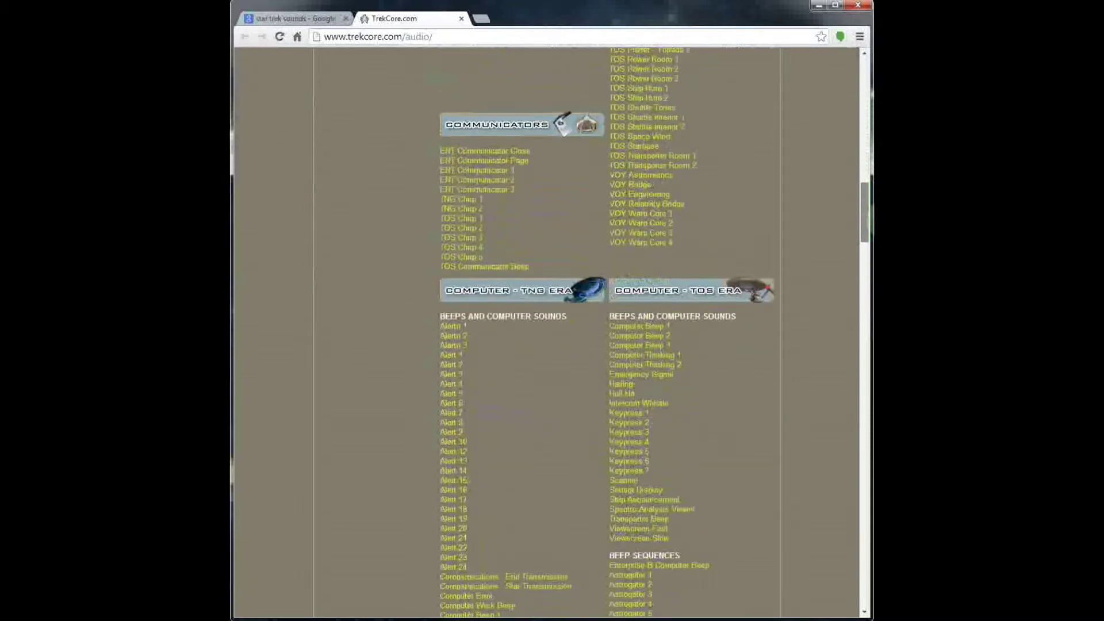
pyautogui.rightClick(453, 328)
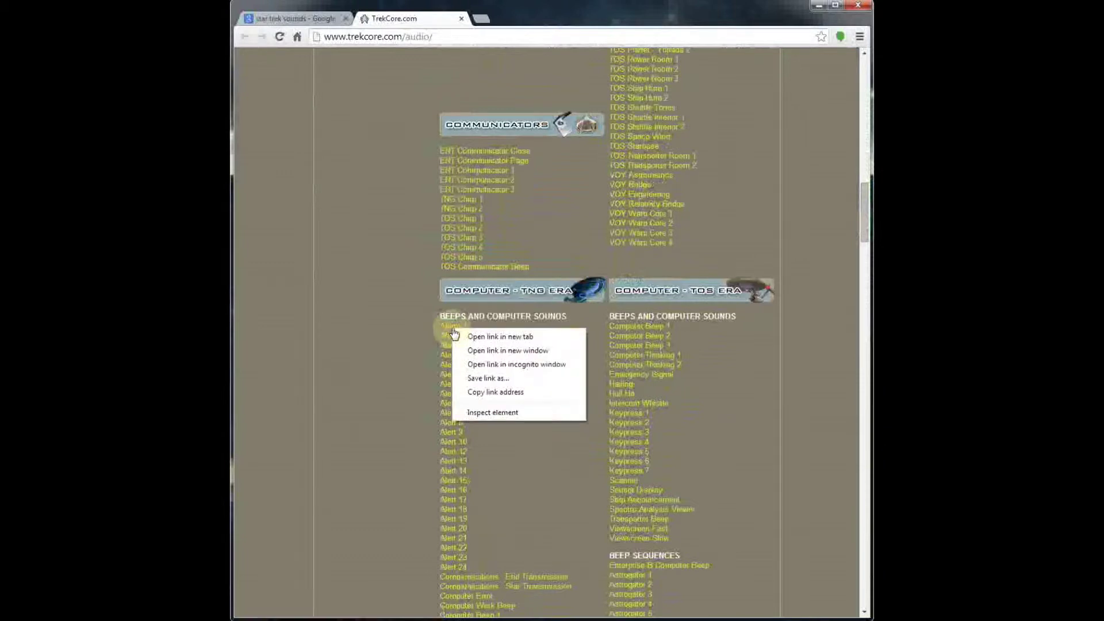
pyautogui.click(486, 379)
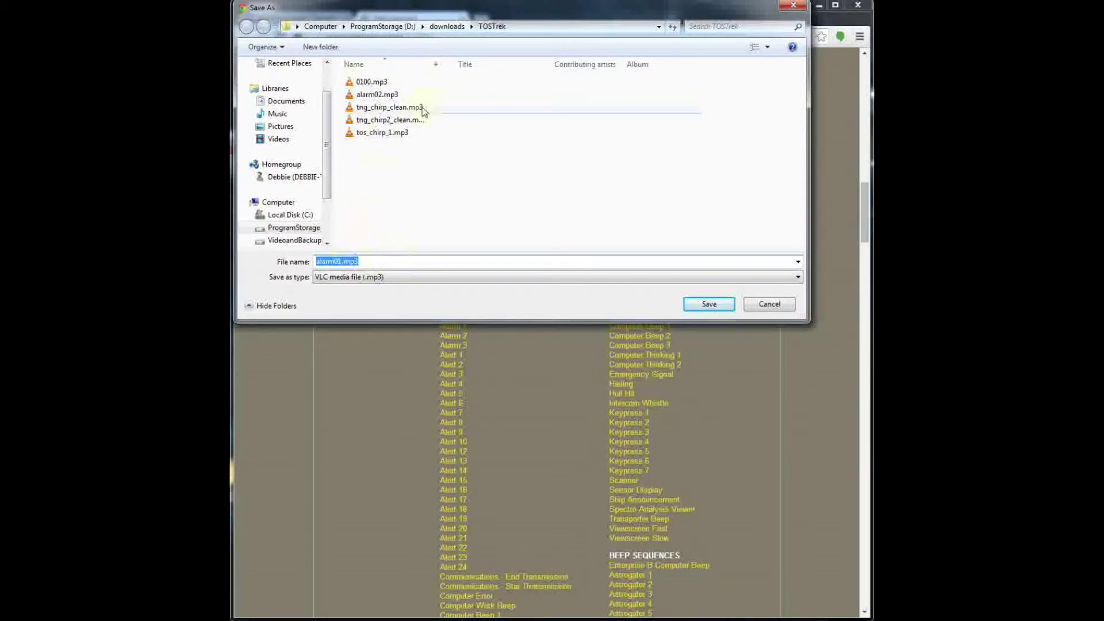
pyautogui.click(706, 307)
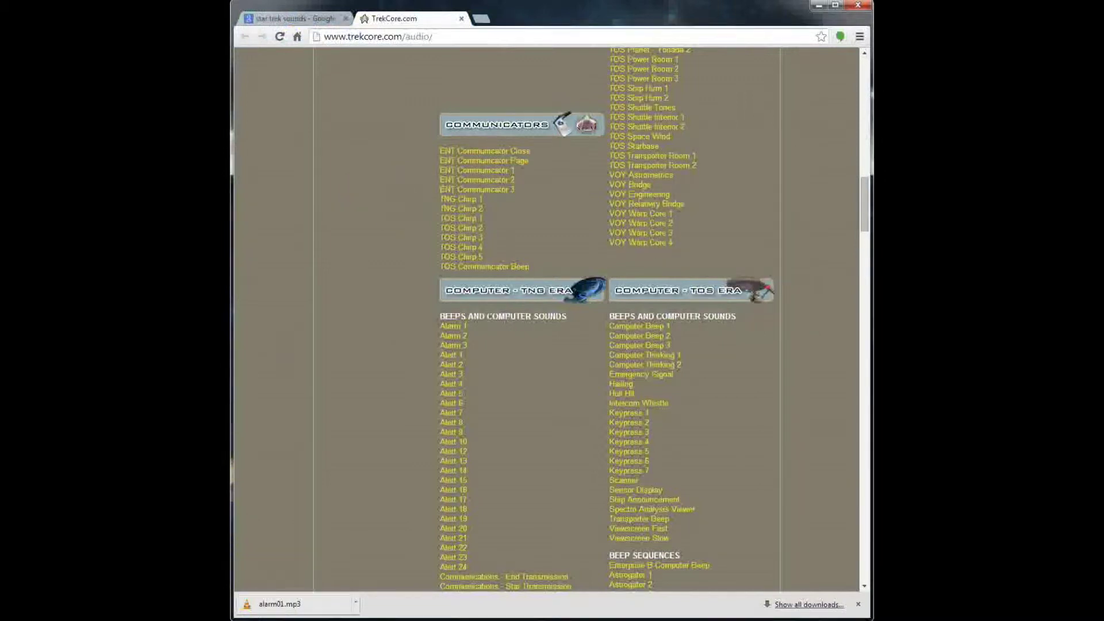
# Launch UsbRecorder and list the local MP3 files in D:\downloads\TOSTrek
pyautogui.moveTo(231, 402)
pyautogui.click(241, 547)
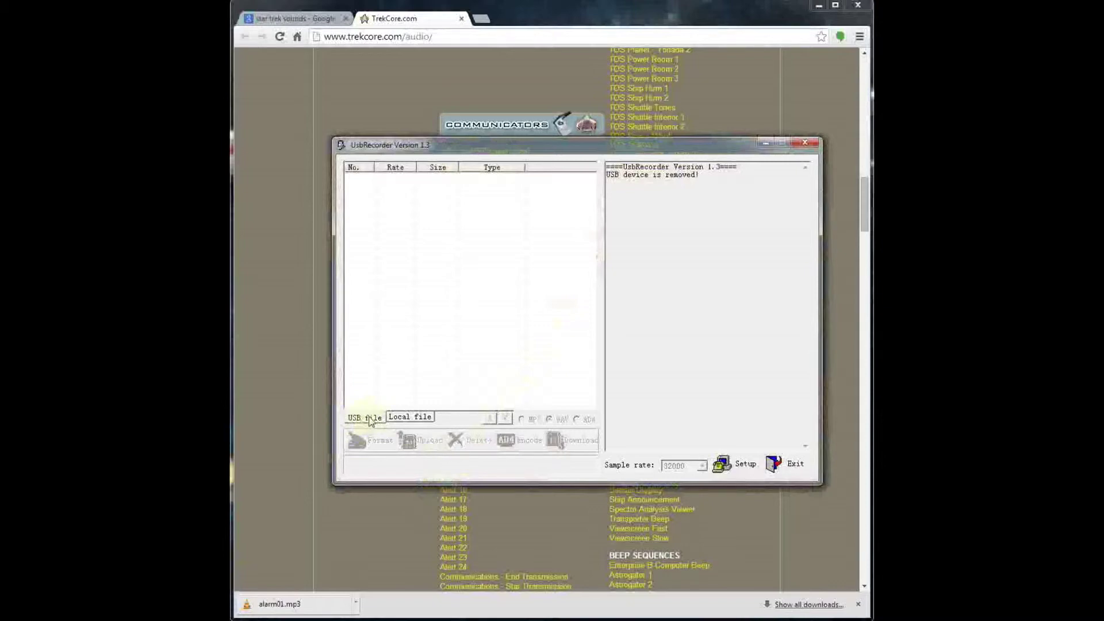
pyautogui.click(410, 417)
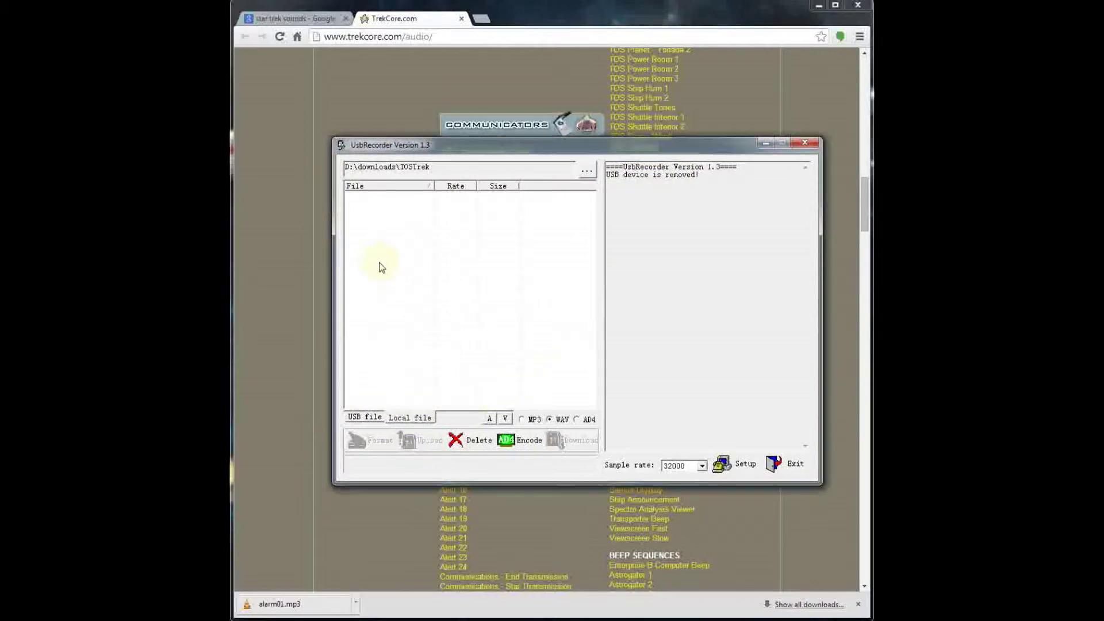
pyautogui.click(522, 420)
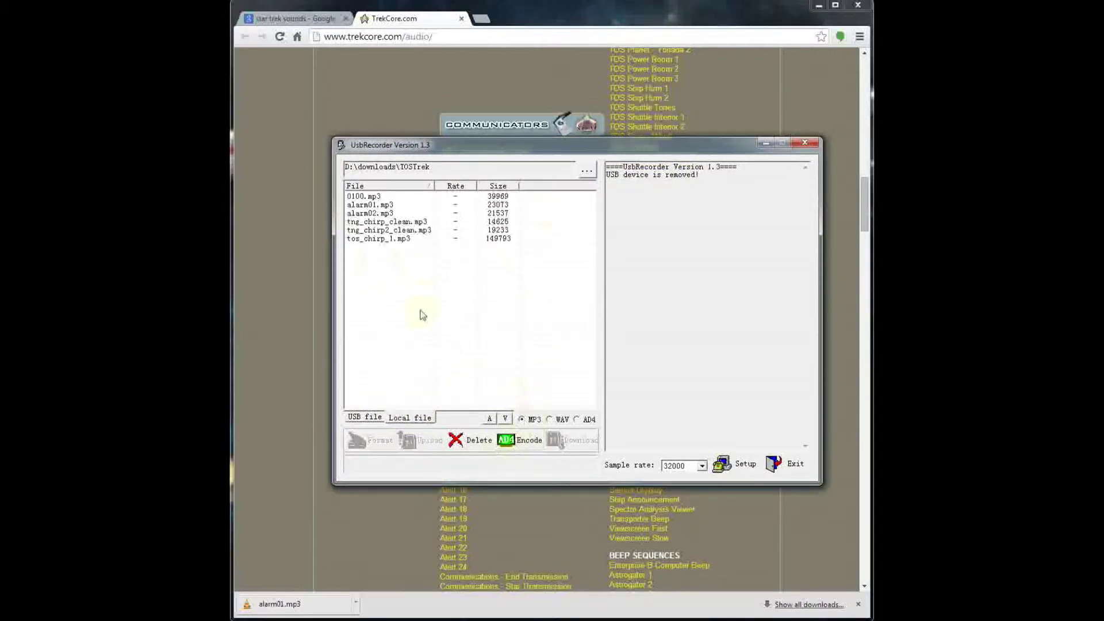
# Encode all six MP3 files in the local TOSTrek list to AD4 format, and close UsbRecorder
pyautogui.click(373, 205)
pyautogui.click(371, 197)
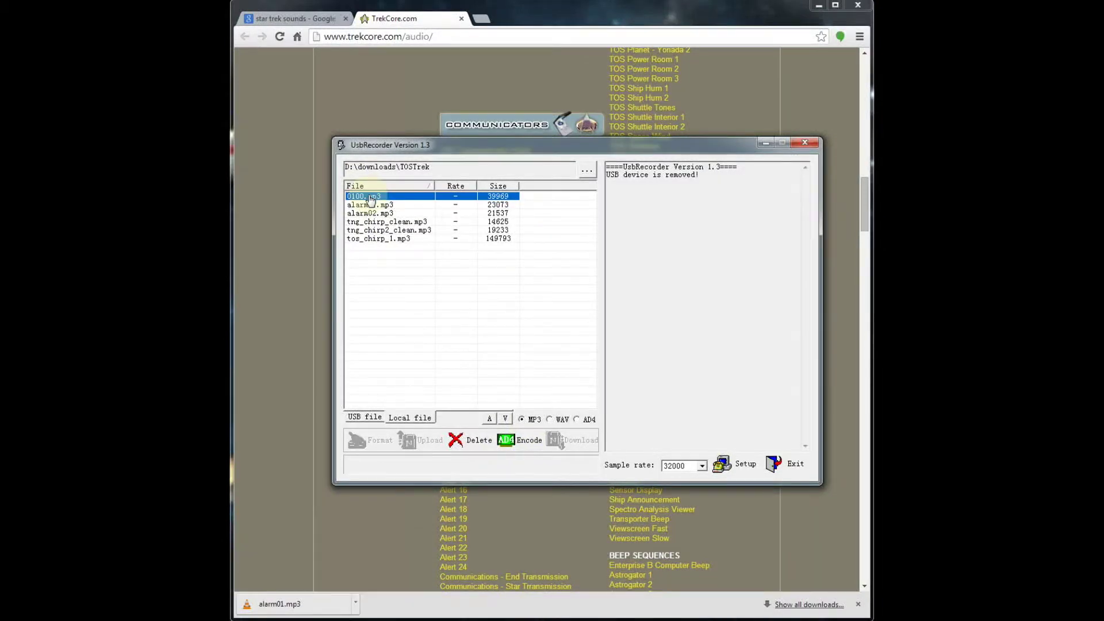
pyautogui.keyDown('ctrl'); pyautogui.click(371, 205); pyautogui.keyUp('ctrl')
pyautogui.keyDown('ctrl'); pyautogui.click(376, 222); pyautogui.keyUp('ctrl')
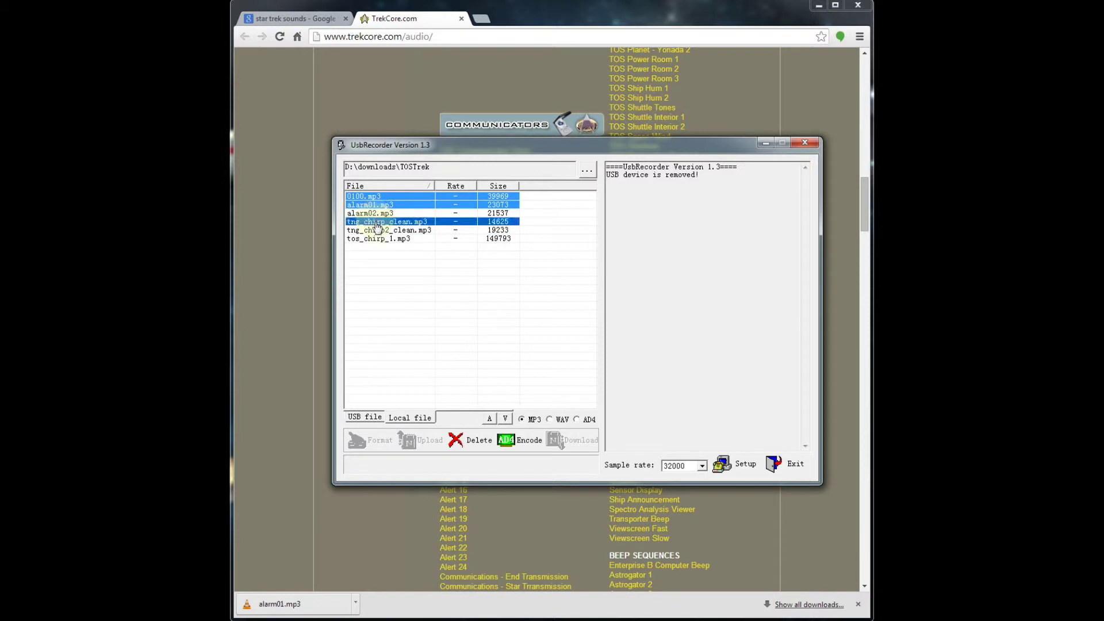
pyautogui.keyDown('ctrl'); pyautogui.click(374, 214); pyautogui.keyUp('ctrl')
pyautogui.keyDown('ctrl'); pyautogui.click(375, 230); pyautogui.keyUp('ctrl')
pyautogui.keyDown('ctrl'); pyautogui.click(376, 239); pyautogui.keyUp('ctrl')
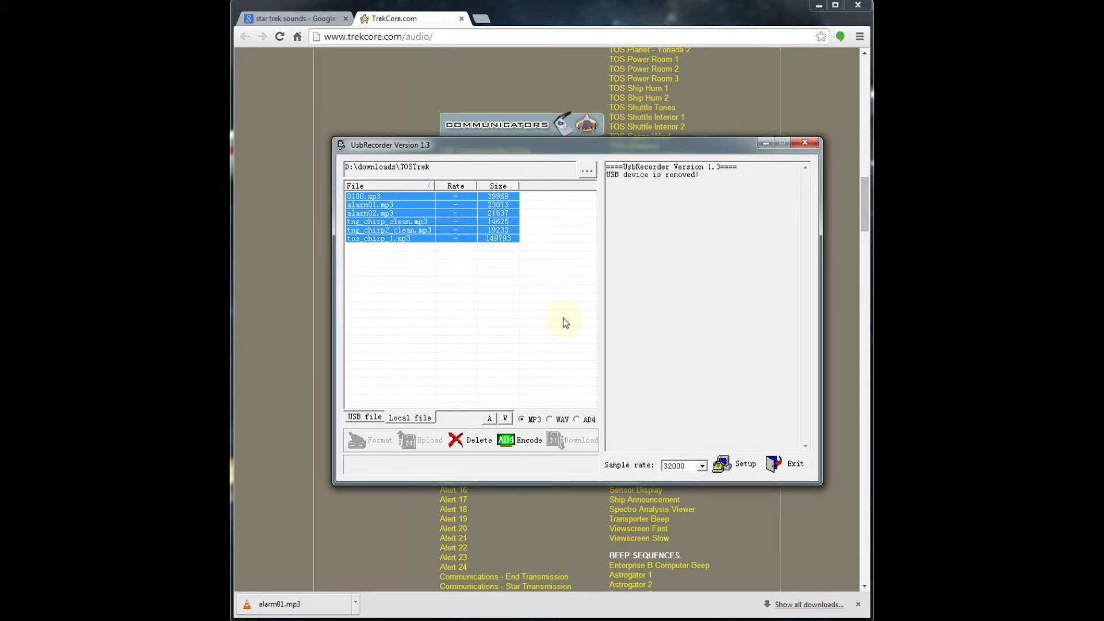
pyautogui.click(506, 446)
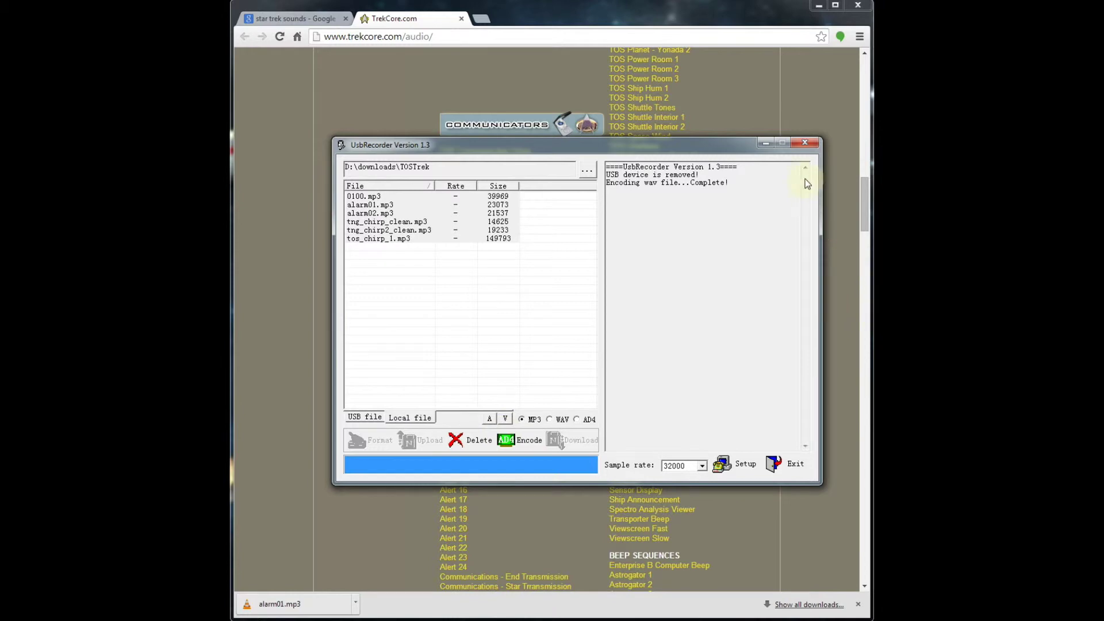
pyautogui.click(805, 142)
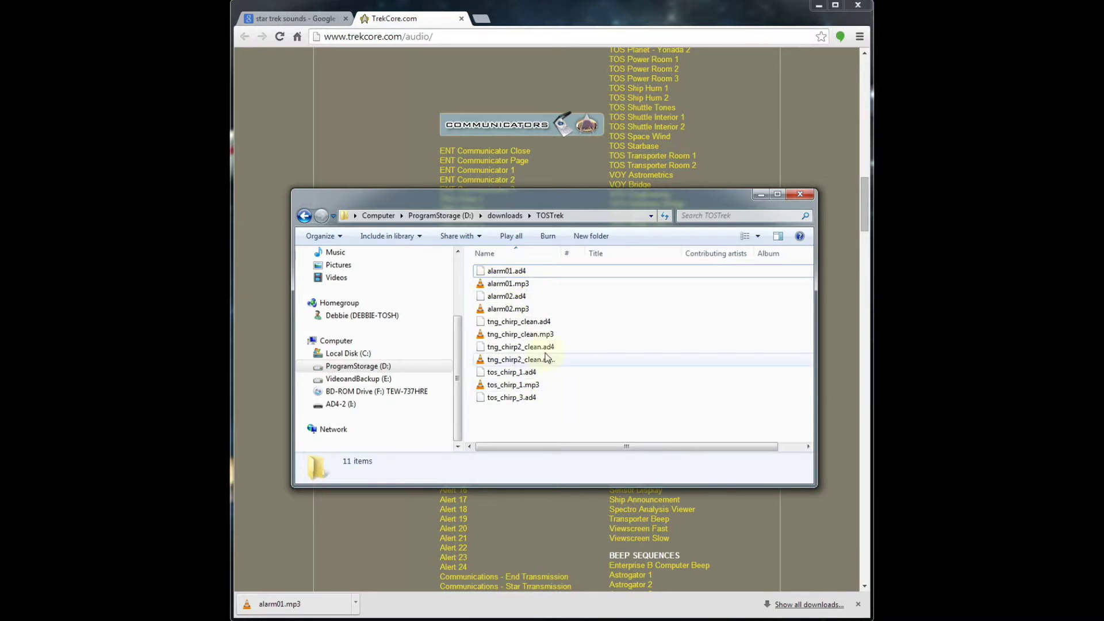
# Rename alarm01.ad4 in the TOSTrek folder as 0000.ad4
pyautogui.rightClick(506, 271)
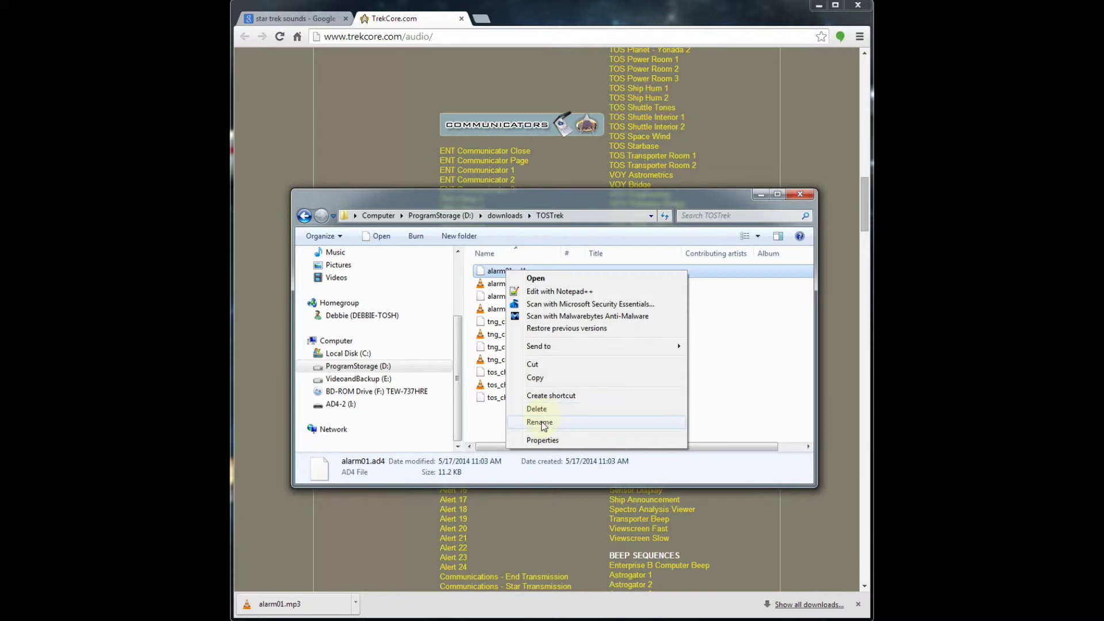
pyautogui.click(541, 423)
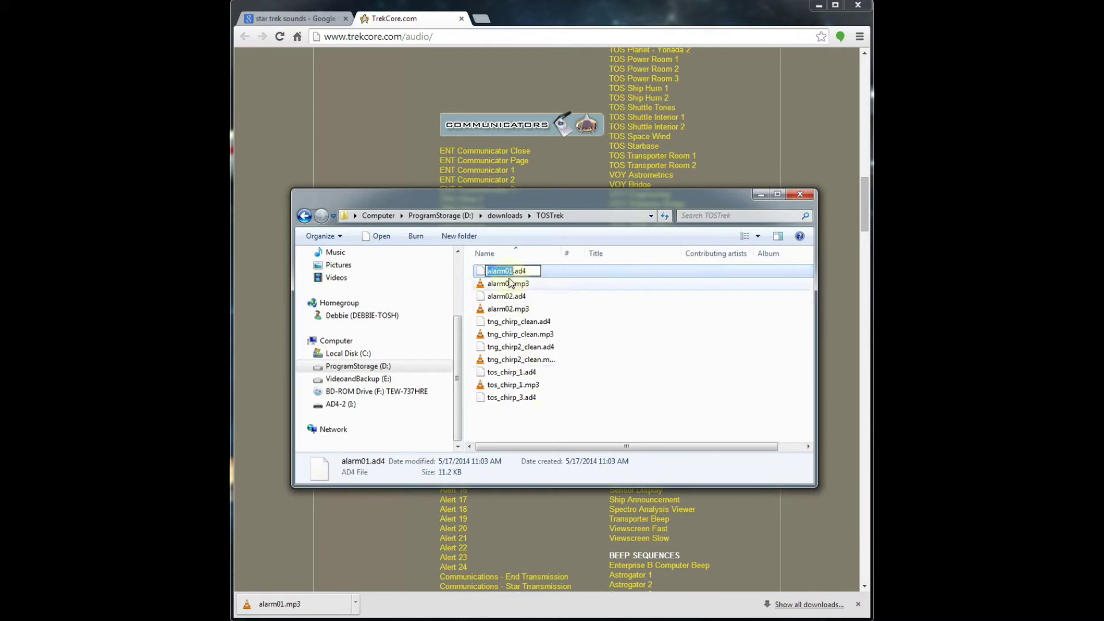
pyautogui.moveTo(513, 272); pyautogui.dragTo(486, 272)
pyautogui.write('0000')
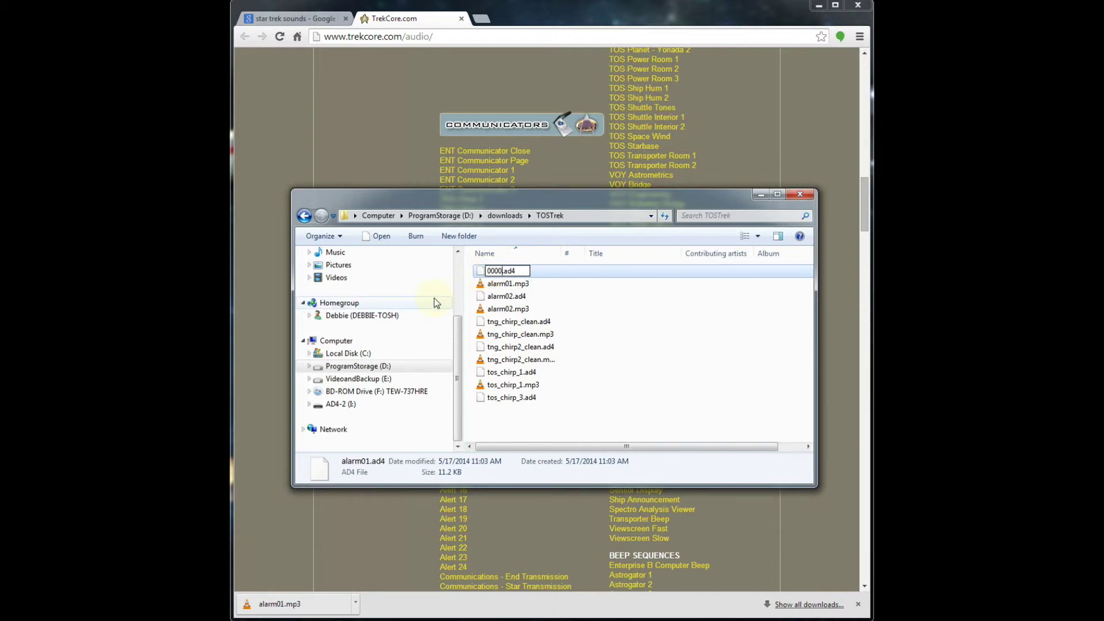
pyautogui.press('Return')
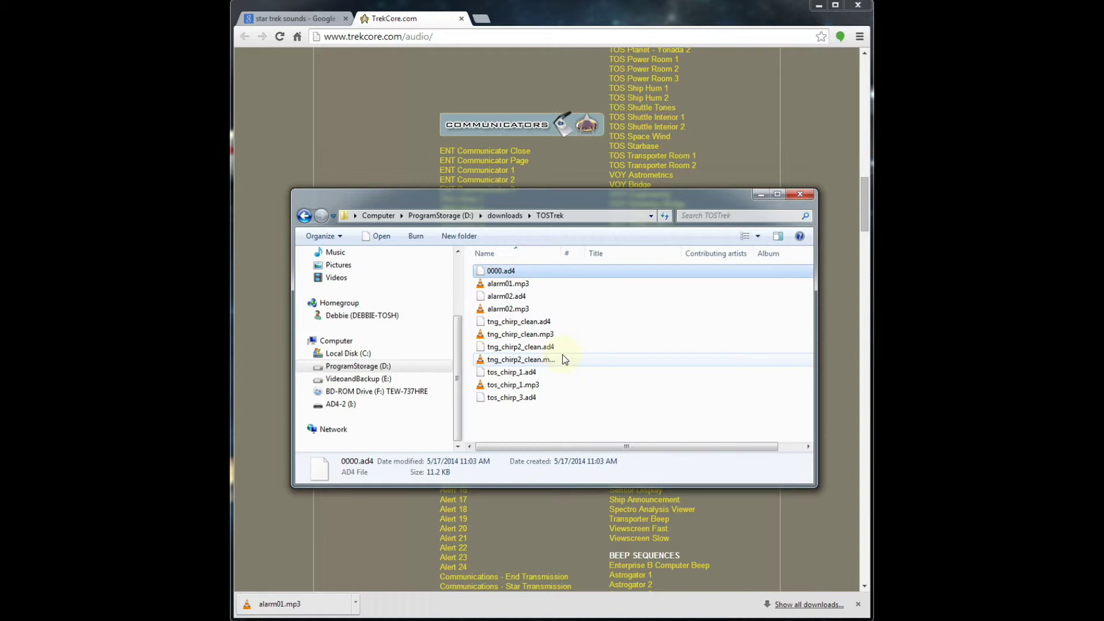
# Rename alarm02.mp3 in the TOSTrek folder as 0001.mp3
pyautogui.rightClick(493, 311)
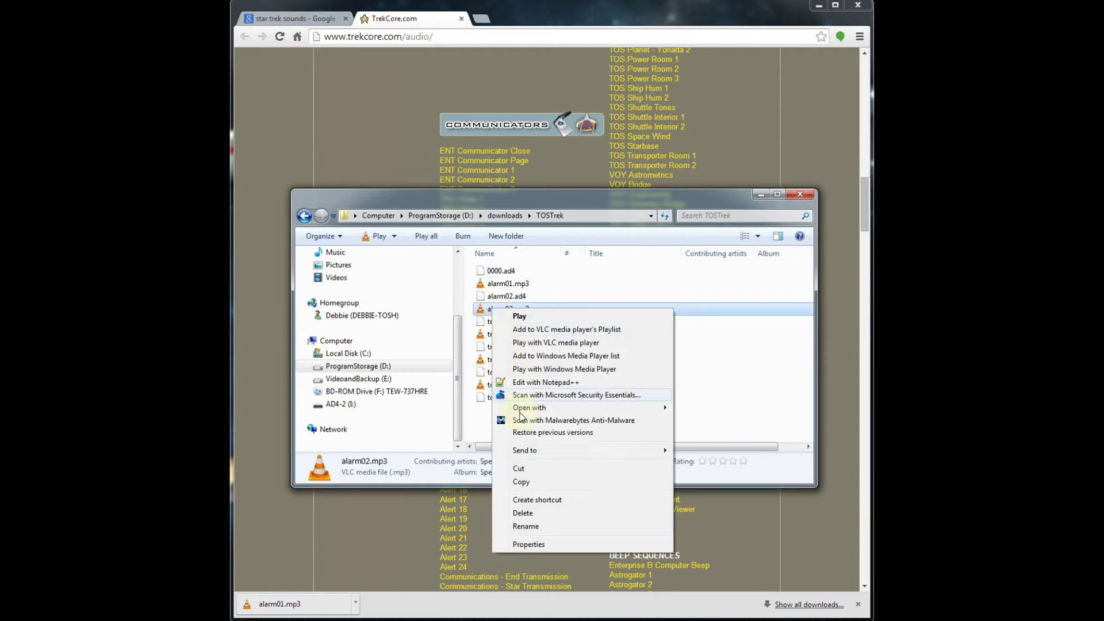
pyautogui.click(526, 525)
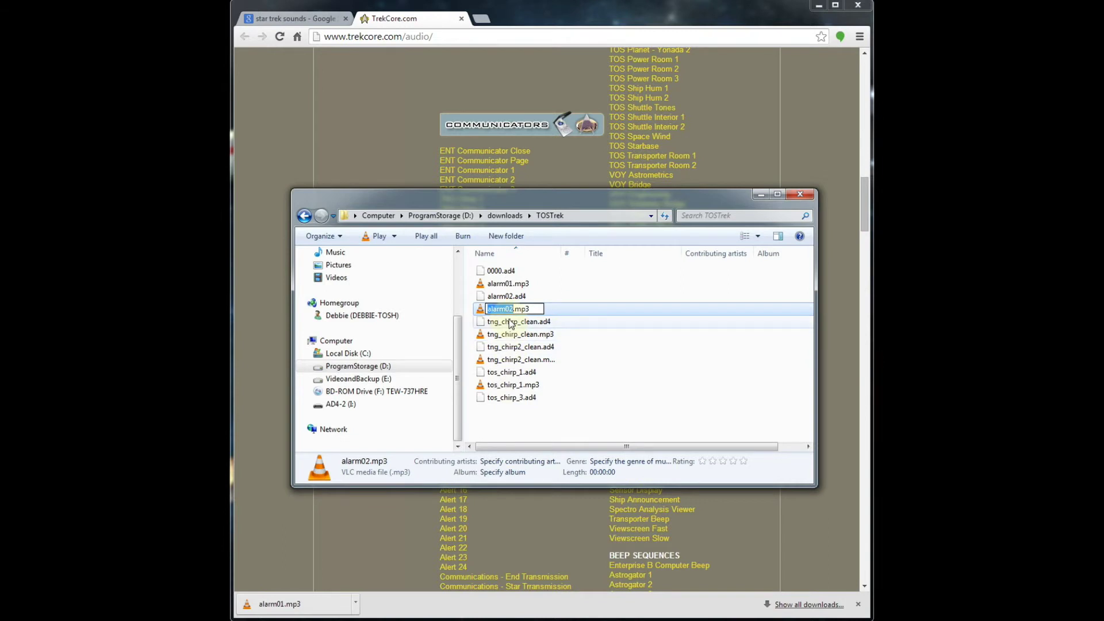
pyautogui.write('0001')
pyautogui.click(569, 365)
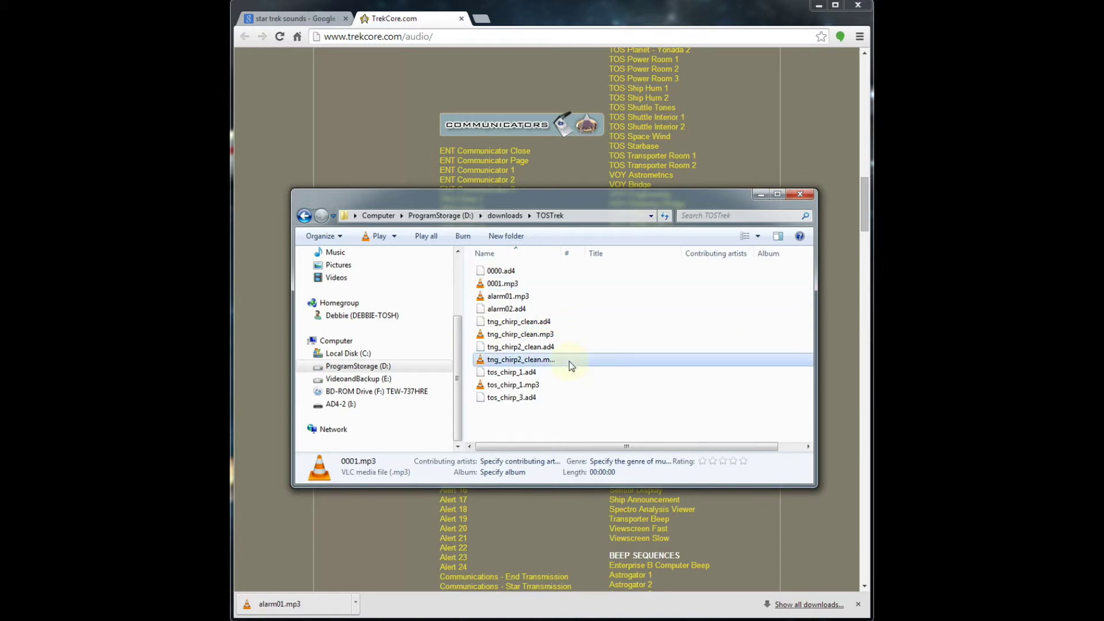
# Rename tng_chirp_clean.mp3 in the TOSTrek folder as 0100.mp3 and clear the file selection
pyautogui.rightClick(511, 338)
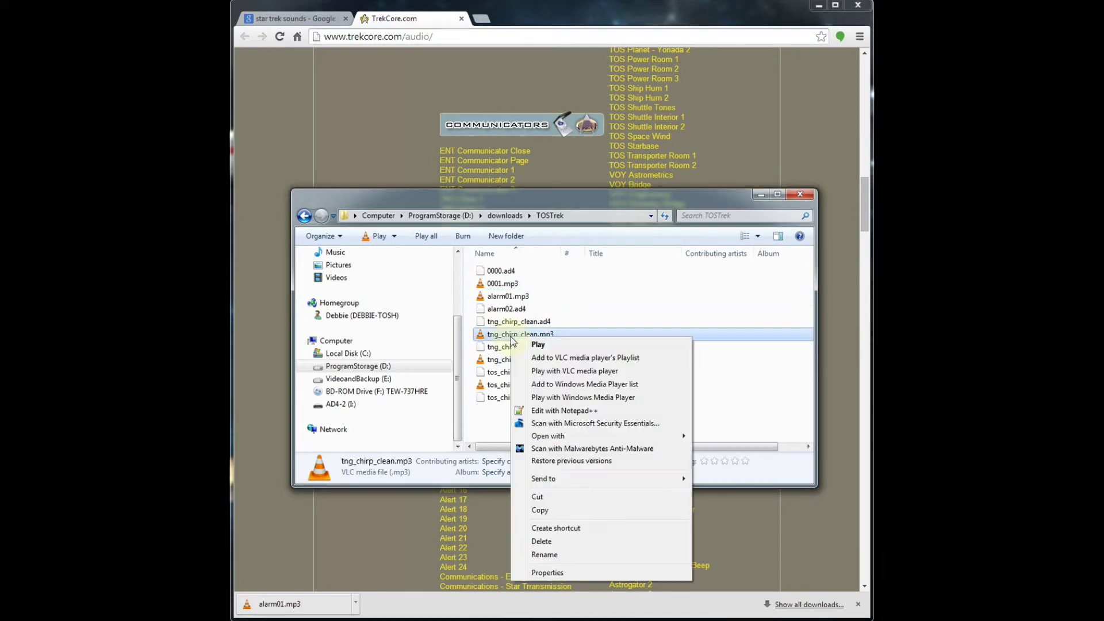
pyautogui.click(540, 554)
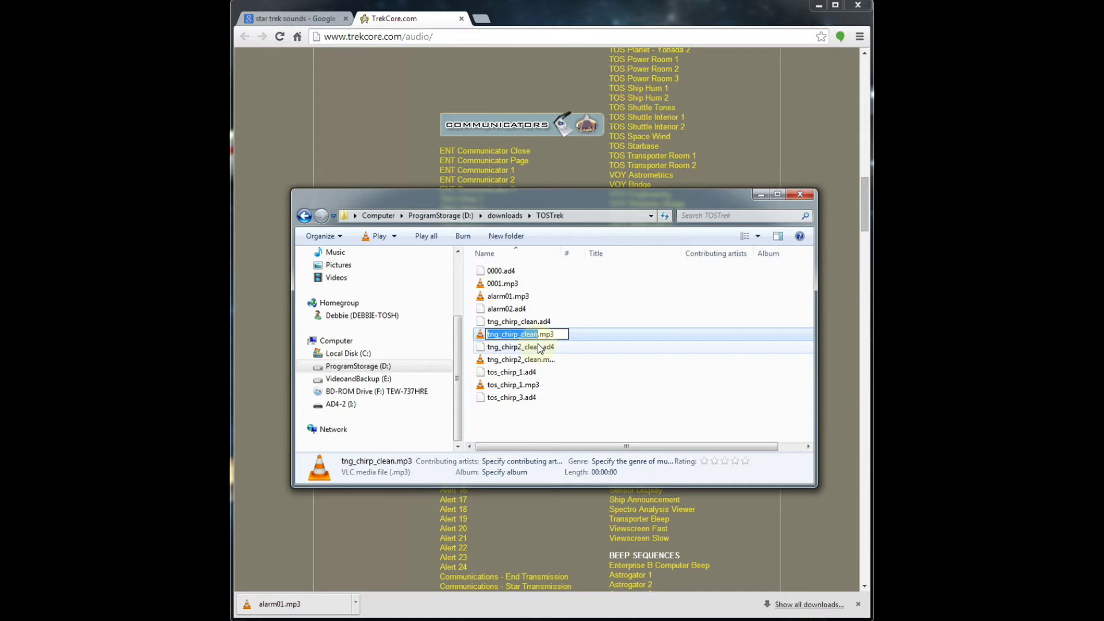
pyautogui.write('0100')
pyautogui.press('Return')
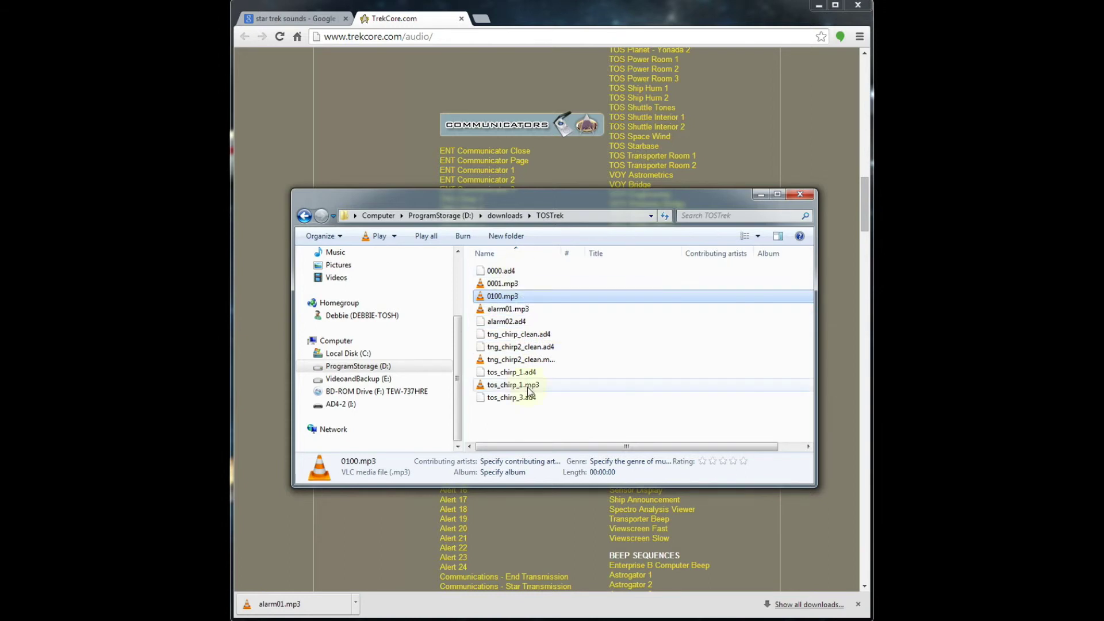
pyautogui.click(508, 271)
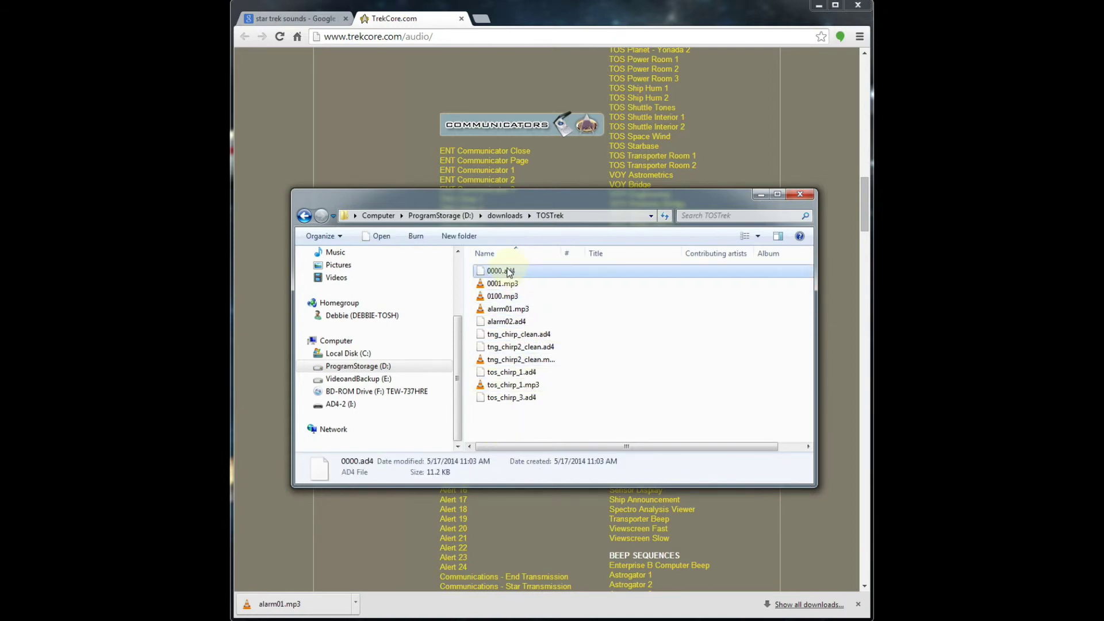
pyautogui.click(522, 275)
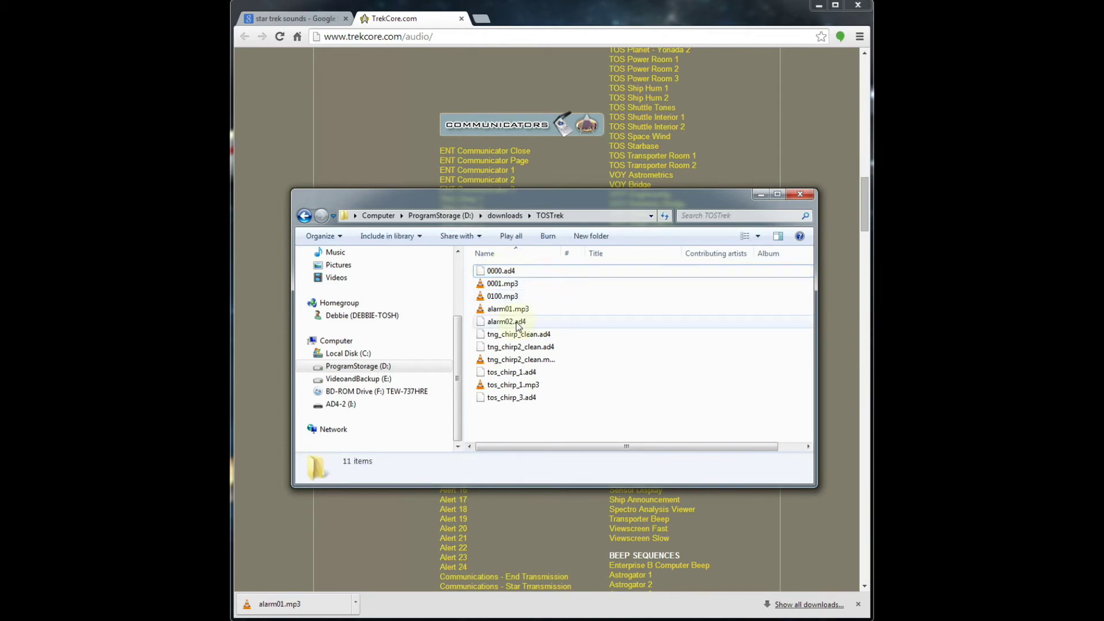